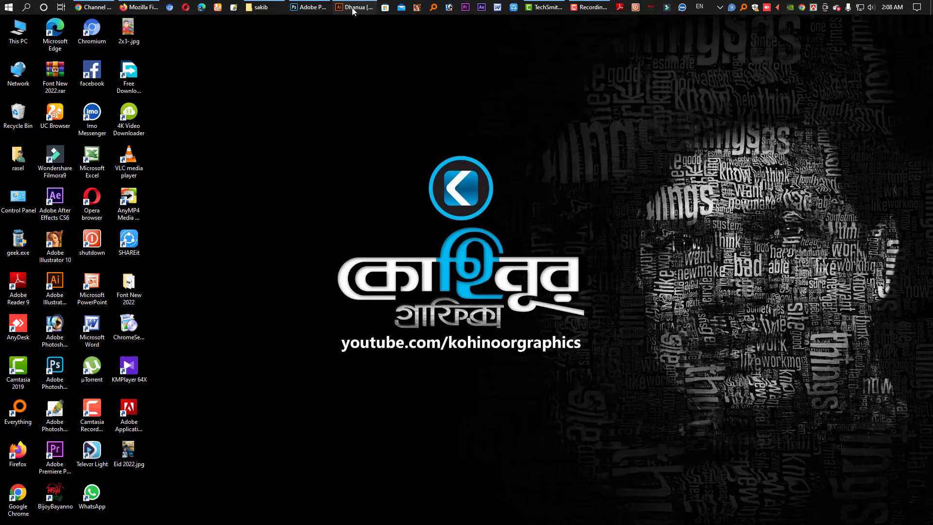
Switch to Illustrator and look over the group banner with its rows of cut-out portraits.
{"action": "left_click", "coordinate": [353, 7]}
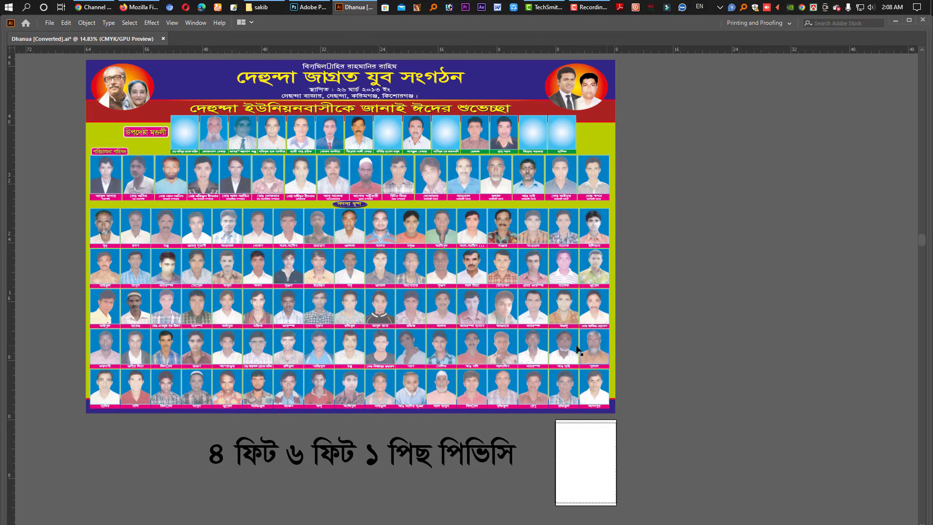
{"action": "left_click", "coordinate": [420, 320]}
{"action": "left_click", "coordinate": [711, 313]}
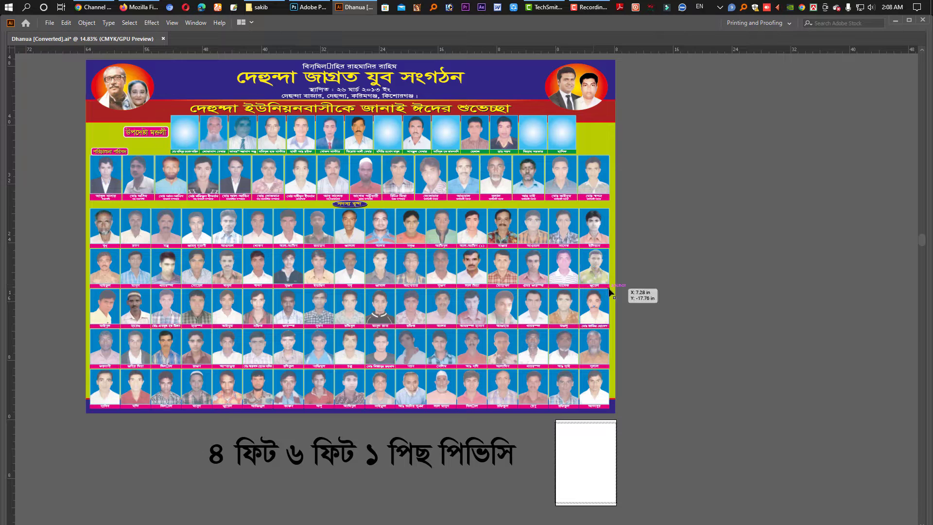
Switch to the sakib folder in File Explorer and preview the source portrait photos.
{"action": "left_click", "coordinate": [257, 6]}
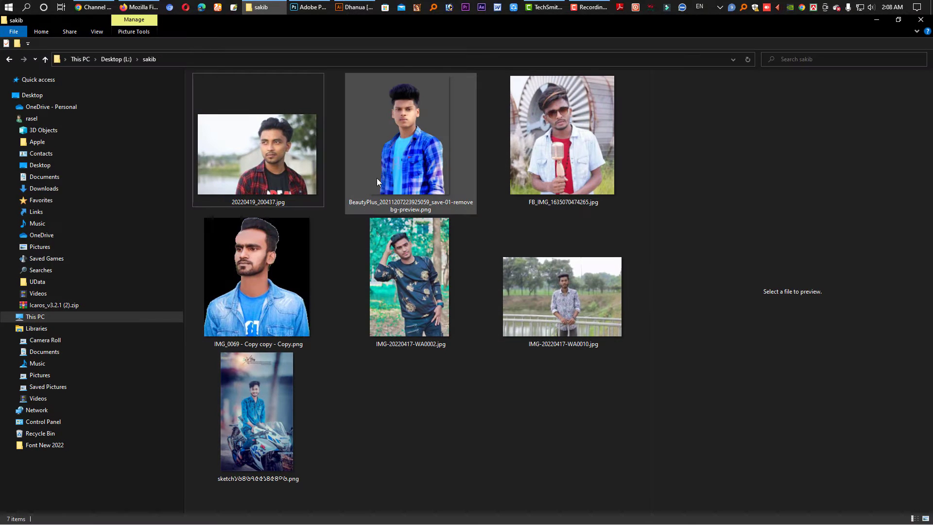
{"action": "left_click", "coordinate": [447, 266]}
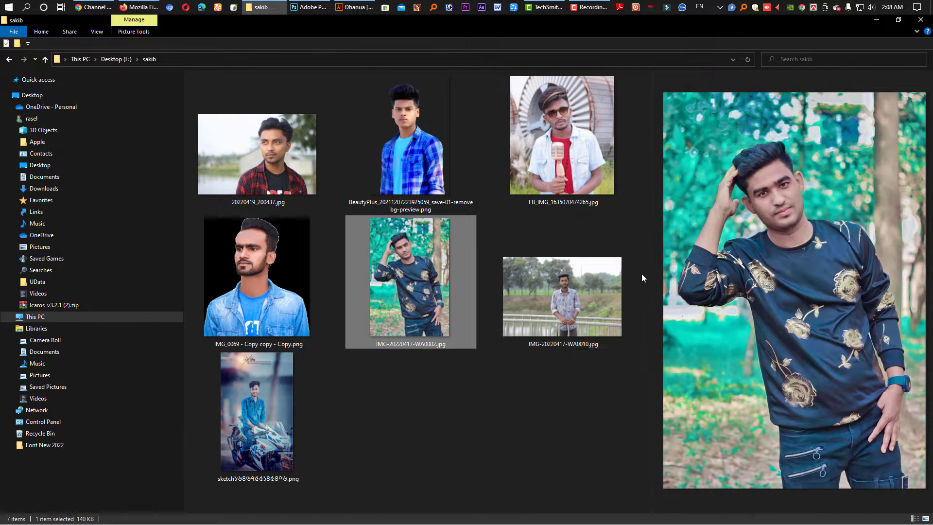
{"action": "left_click", "coordinate": [574, 292]}
{"action": "left_click", "coordinate": [569, 152]}
{"action": "left_click", "coordinate": [414, 282]}
{"action": "left_click", "coordinate": [398, 383]}
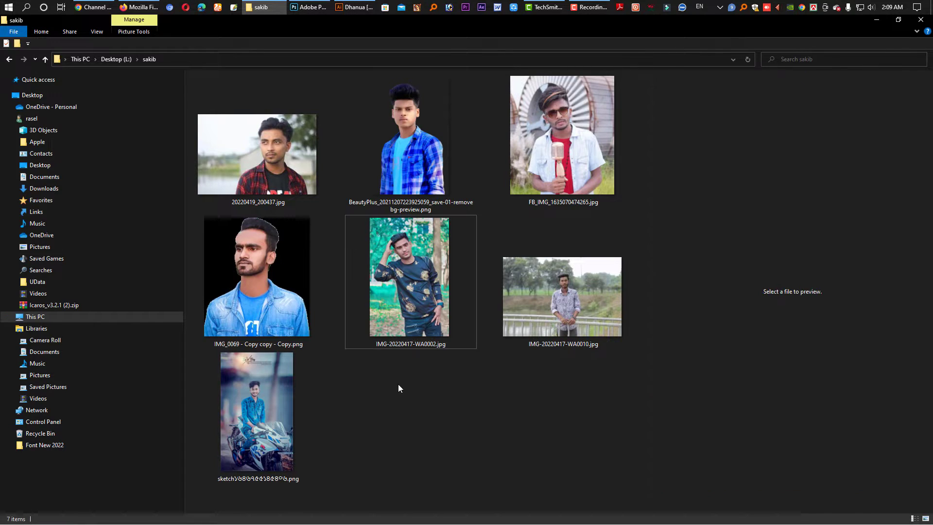
Switch to Firefox and open the Adobe Creative Cloud Express remove-background page.
{"action": "left_click", "coordinate": [138, 7]}
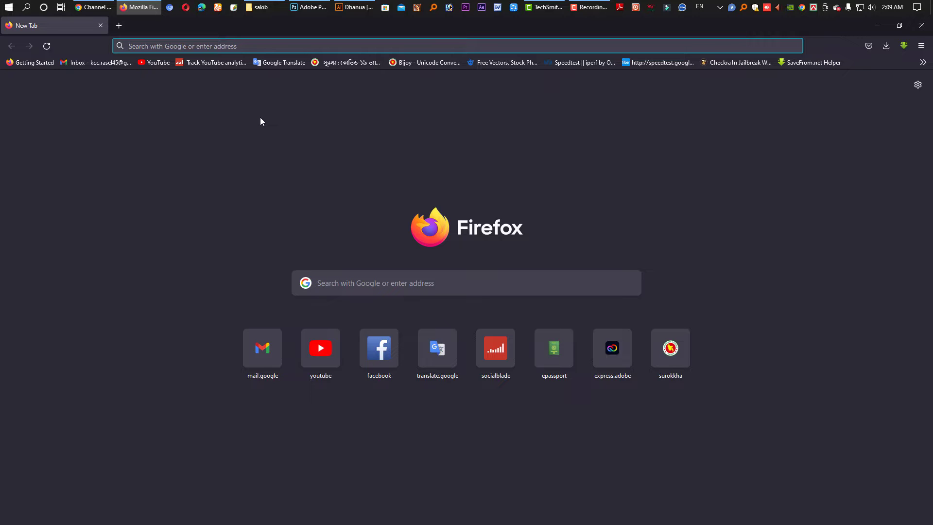
{"action": "type", "text": "a"}
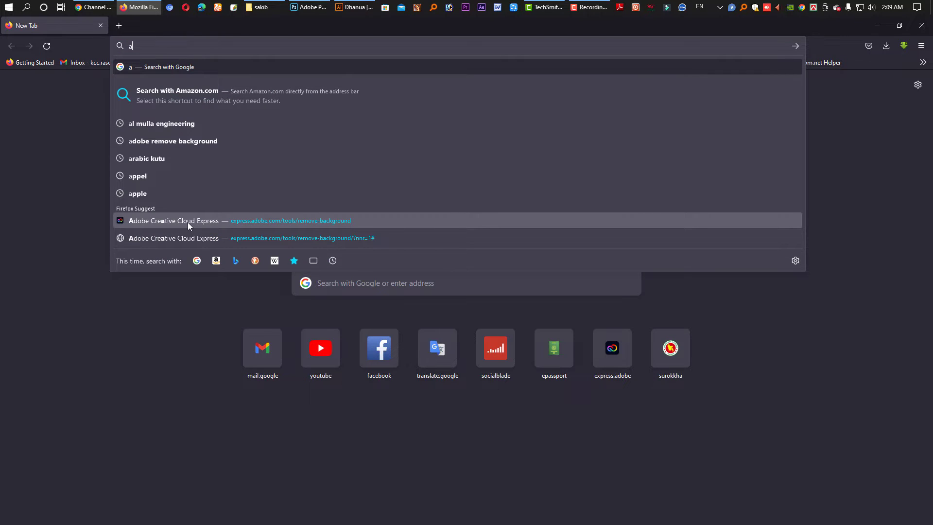
{"action": "left_click", "coordinate": [188, 223]}
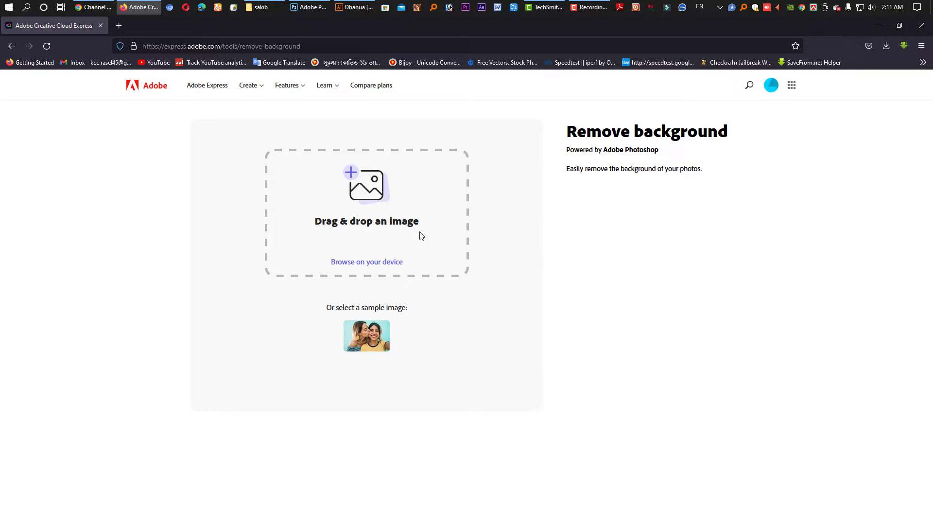
Upload 20220419_200437.jpg from the sakib folder on drive L: to the background remover, checking it in an enlarged preview.
{"action": "left_click", "coordinate": [373, 266]}
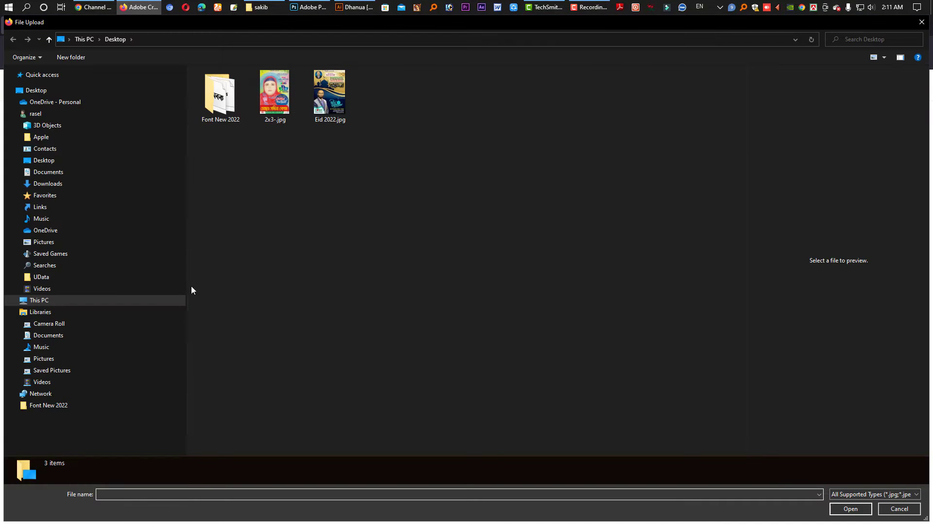
{"action": "left_click", "coordinate": [45, 302]}
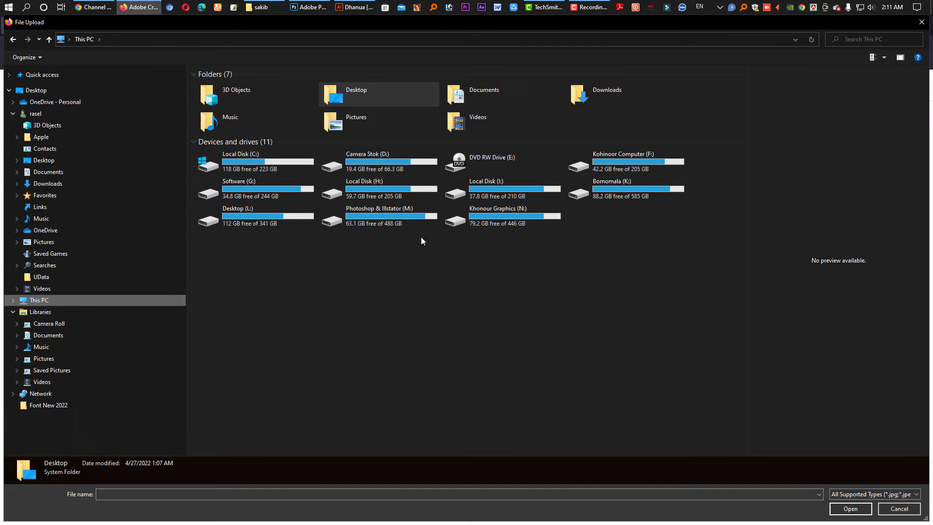
{"action": "double_click", "coordinate": [267, 218]}
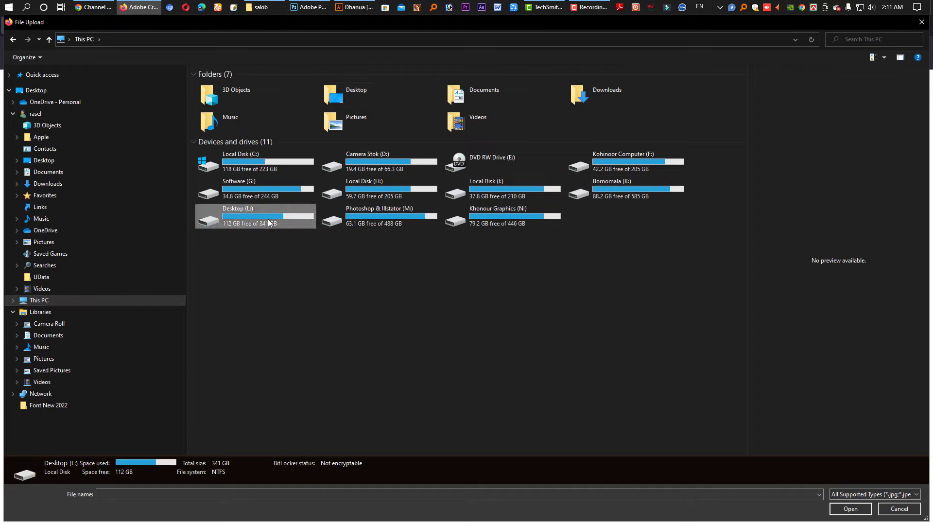
{"action": "left_click", "coordinate": [620, 372]}
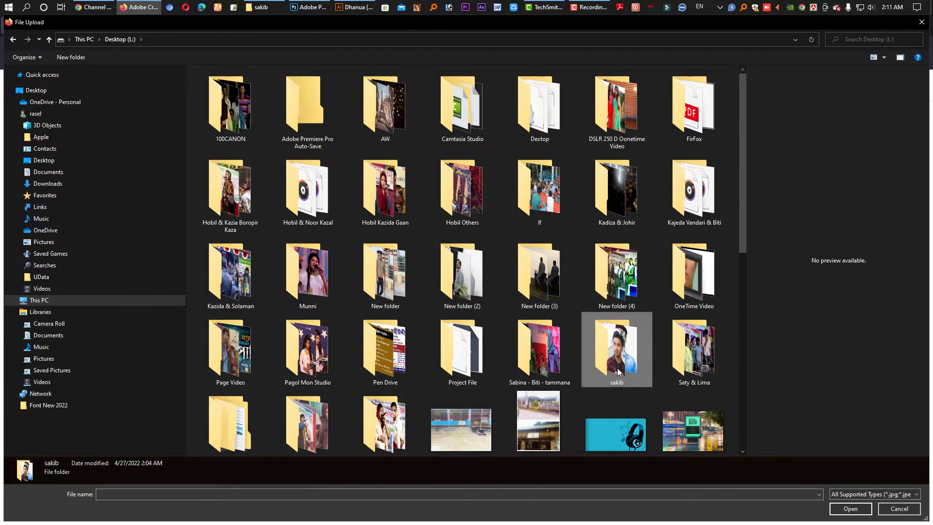
{"action": "double_click", "coordinate": [627, 370]}
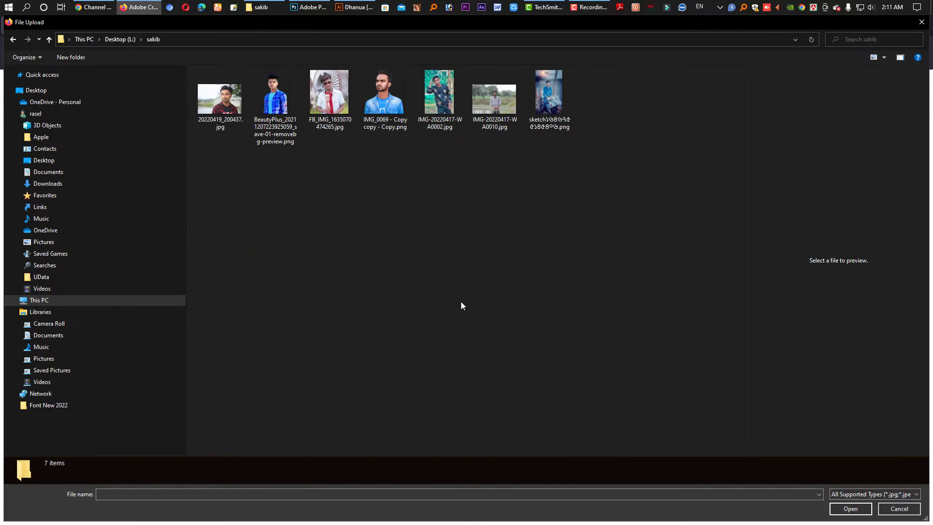
{"action": "left_click", "coordinate": [217, 100]}
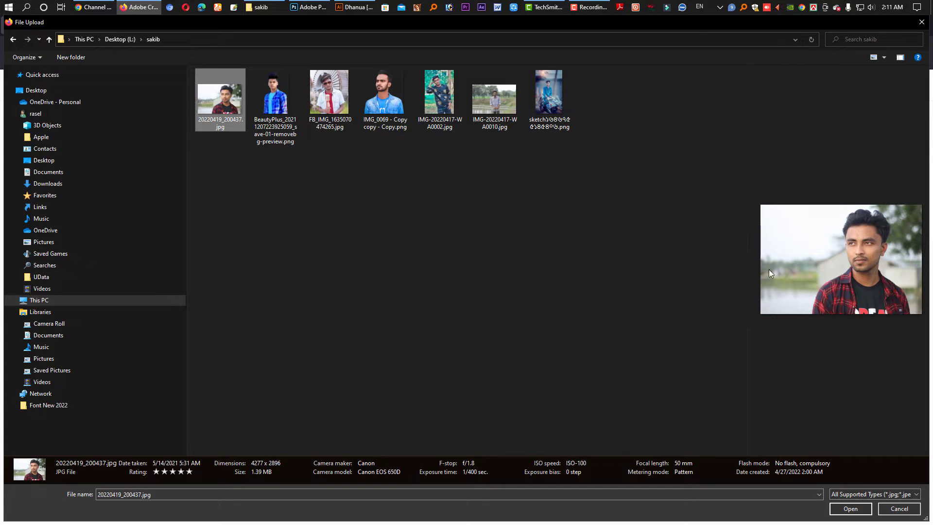
{"action": "left_click_drag", "start_coordinate": [748, 258], "coordinate": [366, 258]}
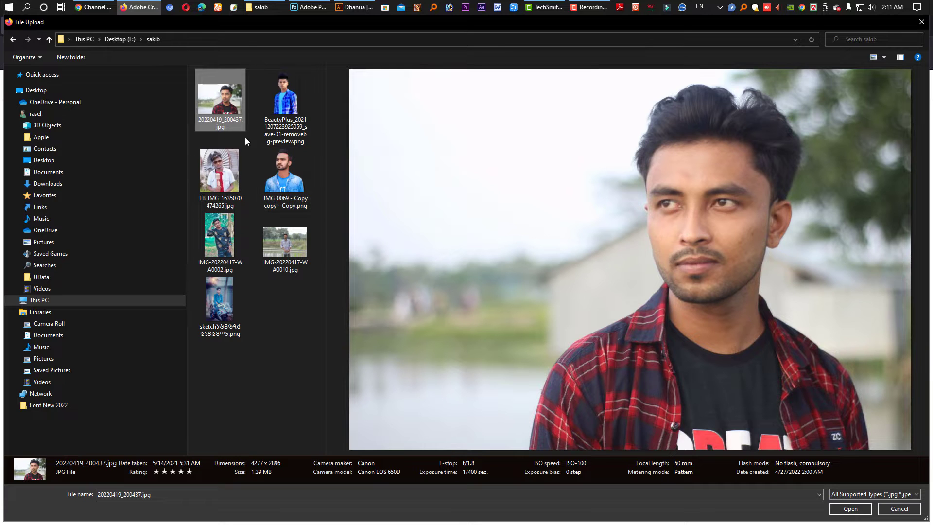
{"action": "left_click", "coordinate": [850, 508]}
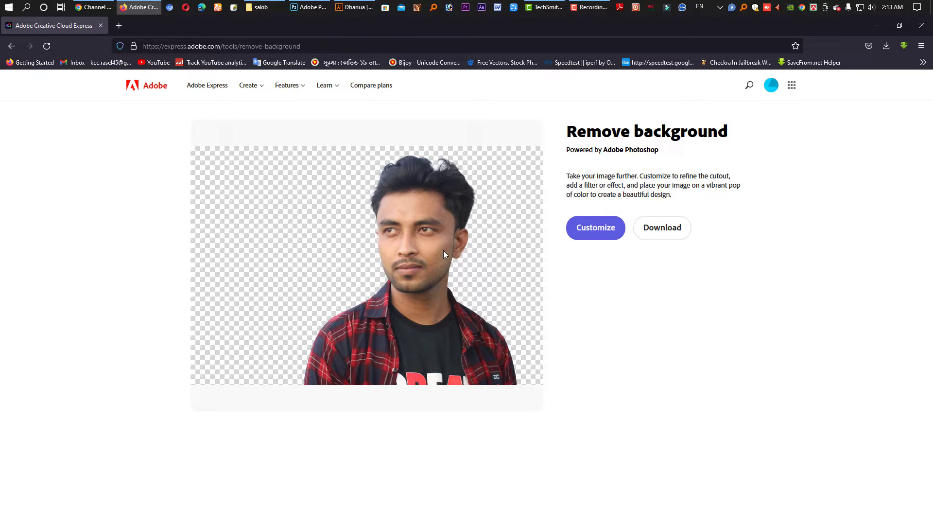
Download the background-free portrait, signing in to the existing Adobe account with the filled-in e-mail address.
{"action": "left_click", "coordinate": [662, 233]}
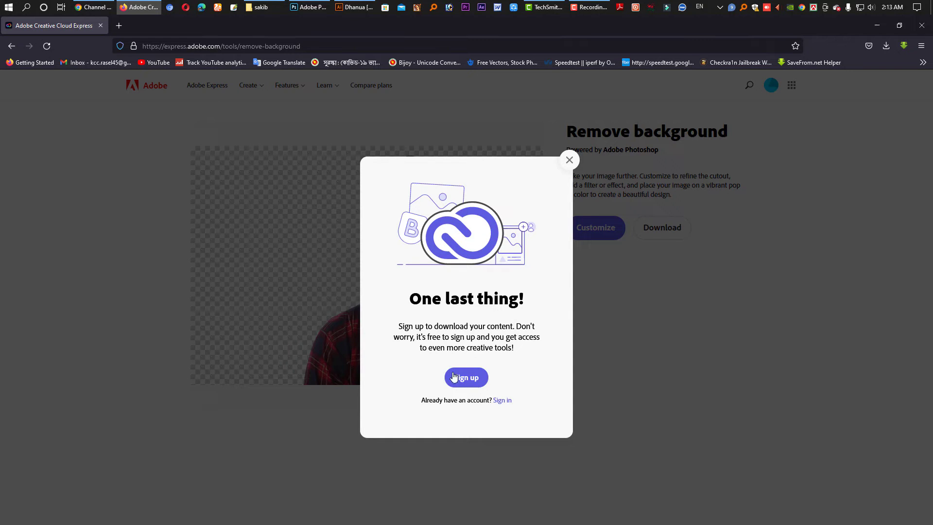
{"action": "left_click", "coordinate": [503, 400]}
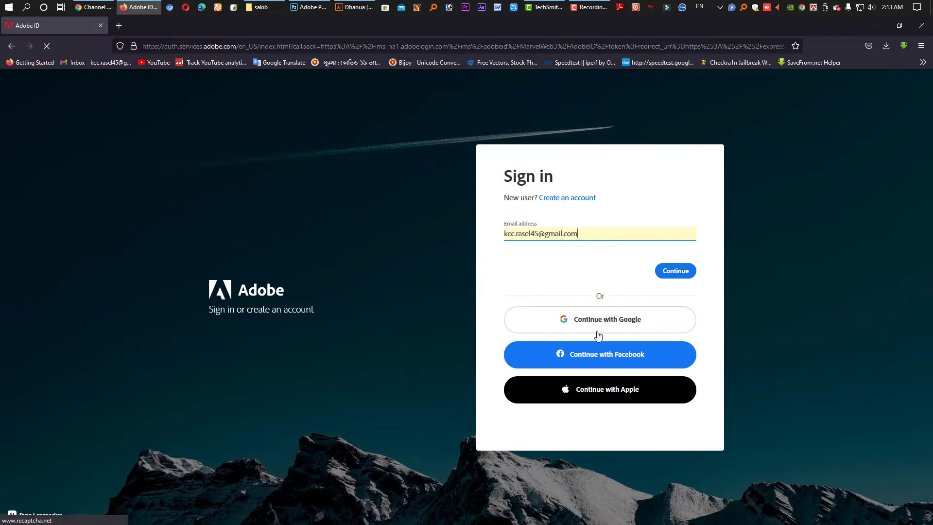
{"action": "left_click", "coordinate": [677, 274]}
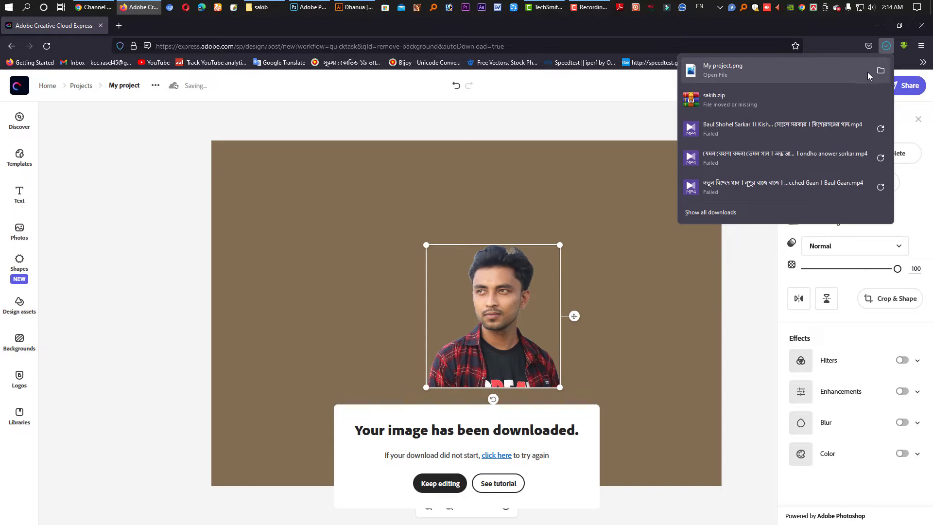
Locate the downloaded My project.png in the FirFox folder and put it in the sakib folder on drive L:.
{"action": "left_click", "coordinate": [880, 70]}
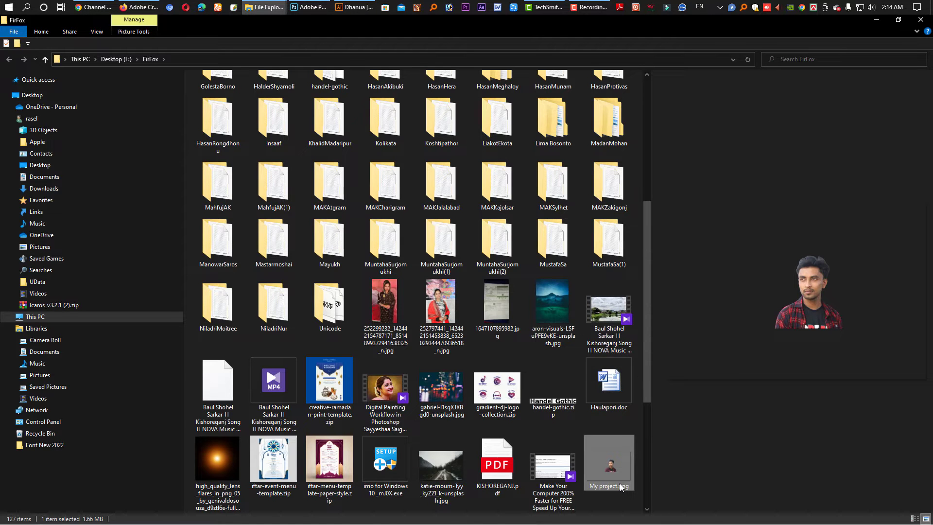
{"action": "left_click", "coordinate": [44, 59]}
{"action": "double_click", "coordinate": [553, 324]}
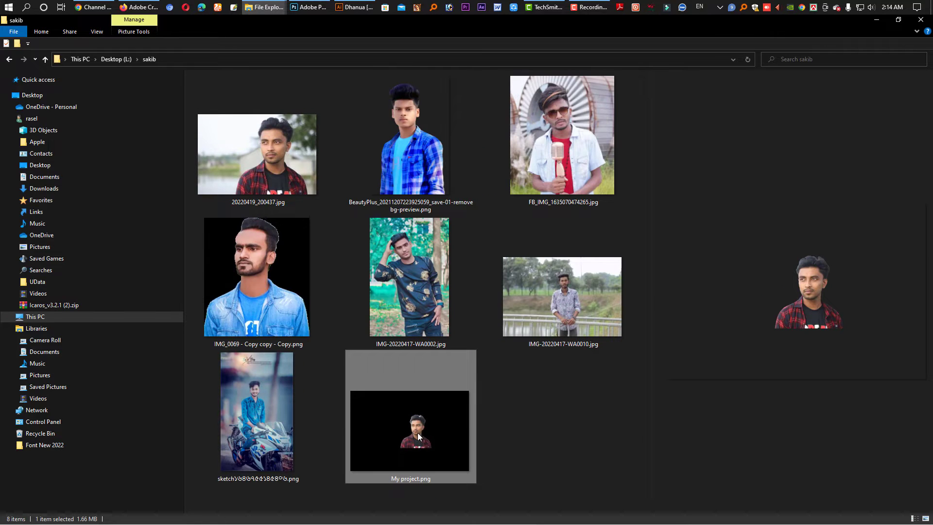
Open My project.png in Photos and examine the cutout's hair edges up close.
{"action": "double_click", "coordinate": [417, 432]}
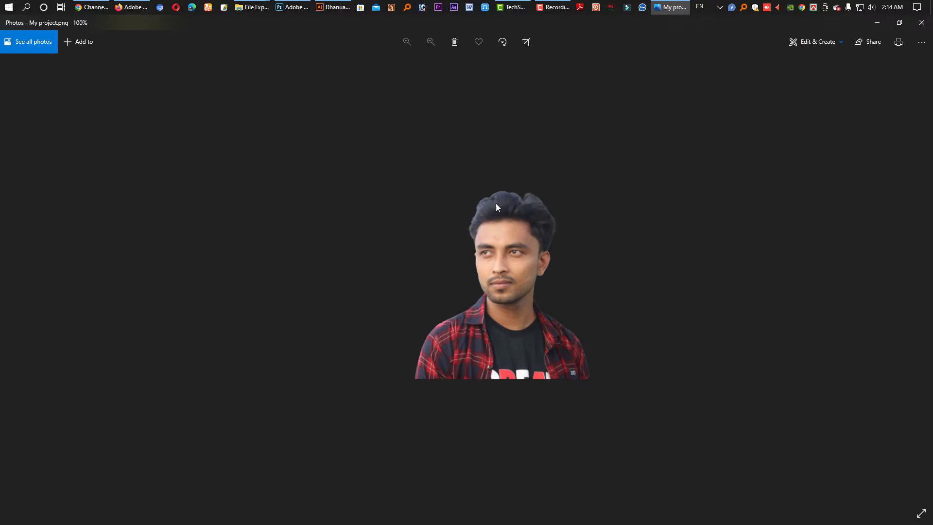
{"action": "scroll", "coordinate": [496, 207], "scroll_direction": "up", "scroll_amount": 2}
{"action": "left_click", "coordinate": [407, 42]}
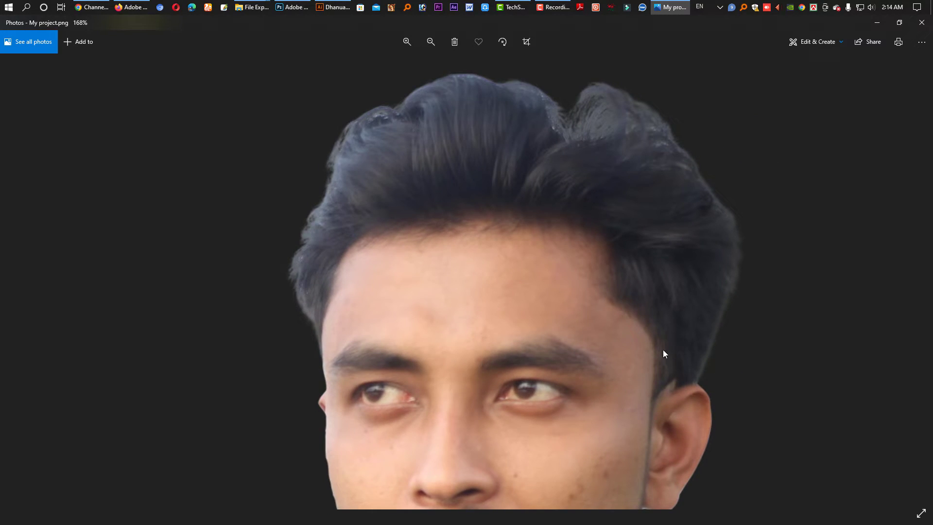
{"action": "scroll", "coordinate": [558, 272], "scroll_direction": "down", "scroll_amount": 5}
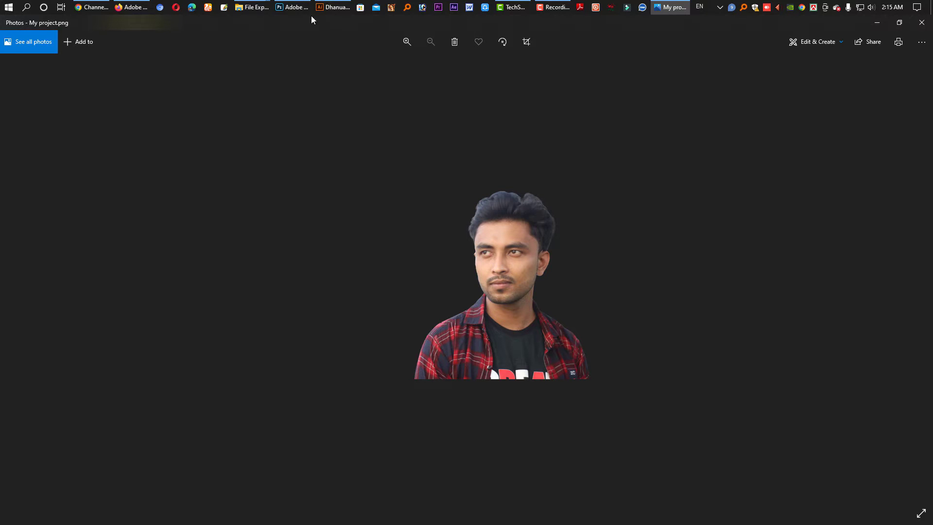
Look at the banner in Illustrator again, return to the cutout image and close its viewer.
{"action": "left_click", "coordinate": [335, 9]}
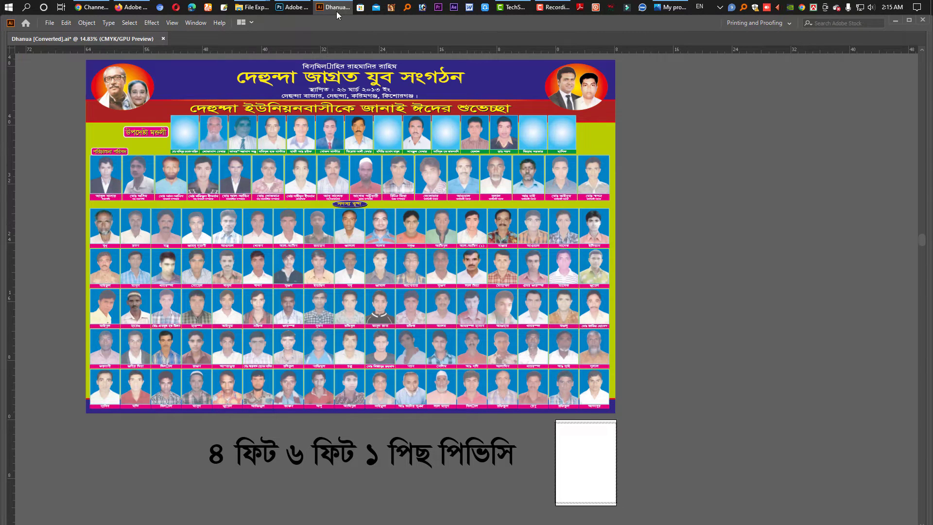
{"action": "left_click", "coordinate": [337, 12]}
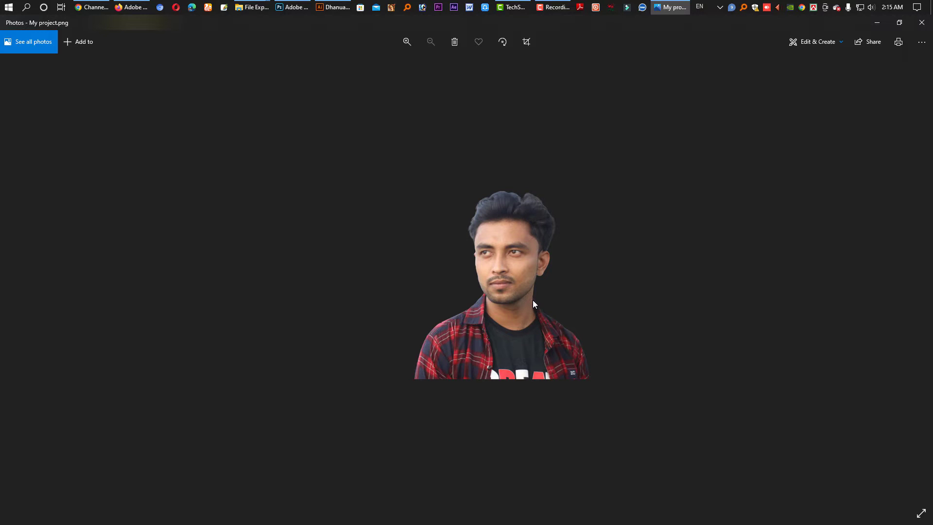
{"action": "left_click", "coordinate": [921, 23]}
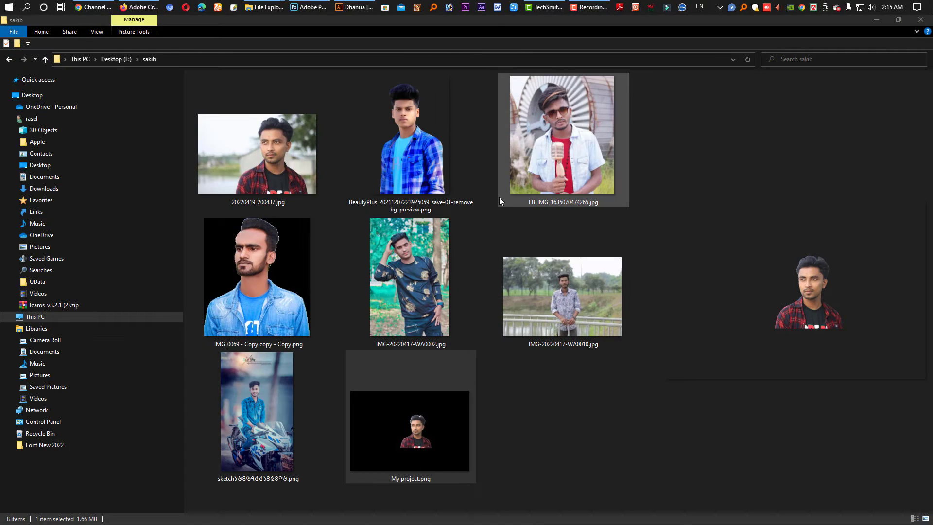
Return to the Adobe background remover in Firefox and try to upload IMG-20220417-WA0010.jpg.
{"action": "left_click", "coordinate": [139, 7]}
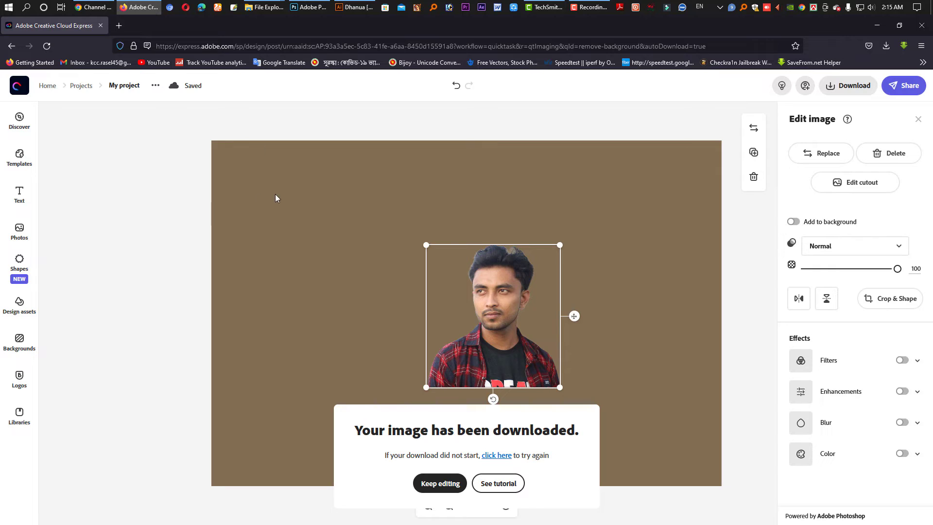
{"action": "left_click", "coordinate": [12, 46]}
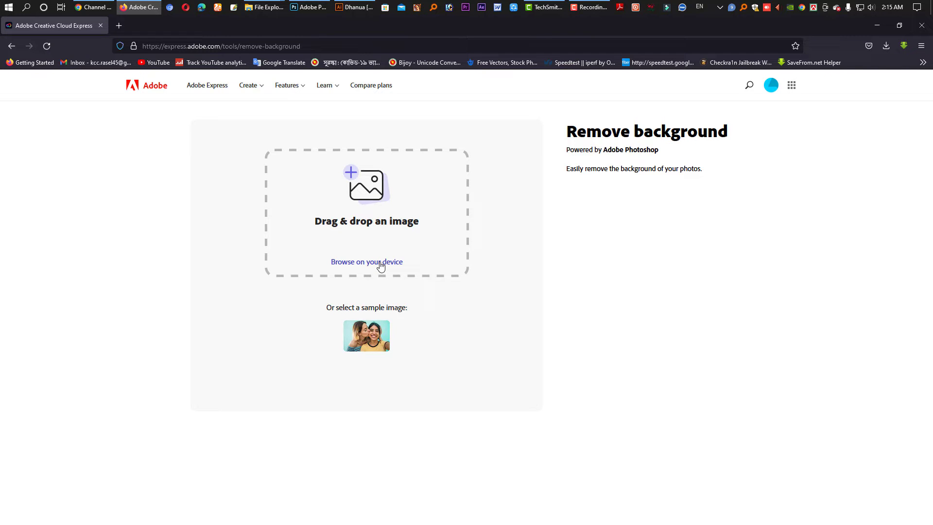
{"action": "left_click", "coordinate": [381, 267]}
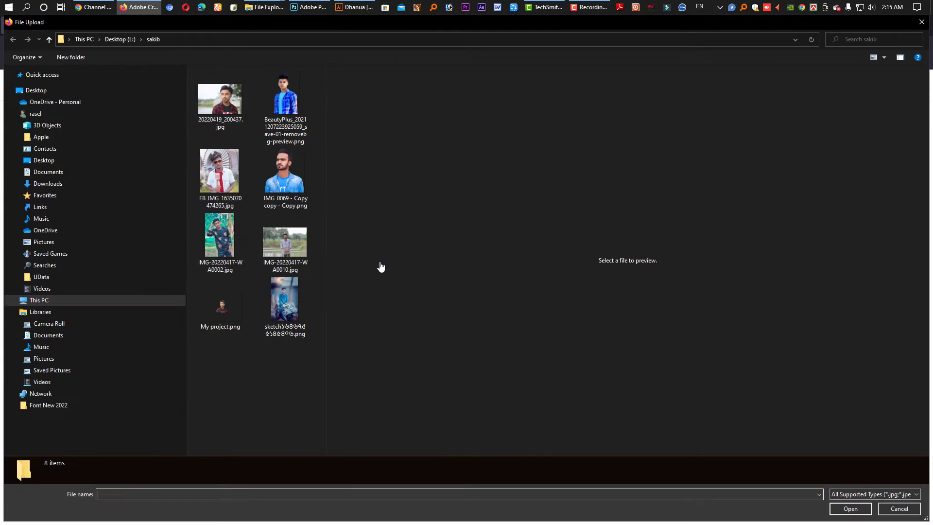
{"action": "double_click", "coordinate": [280, 272]}
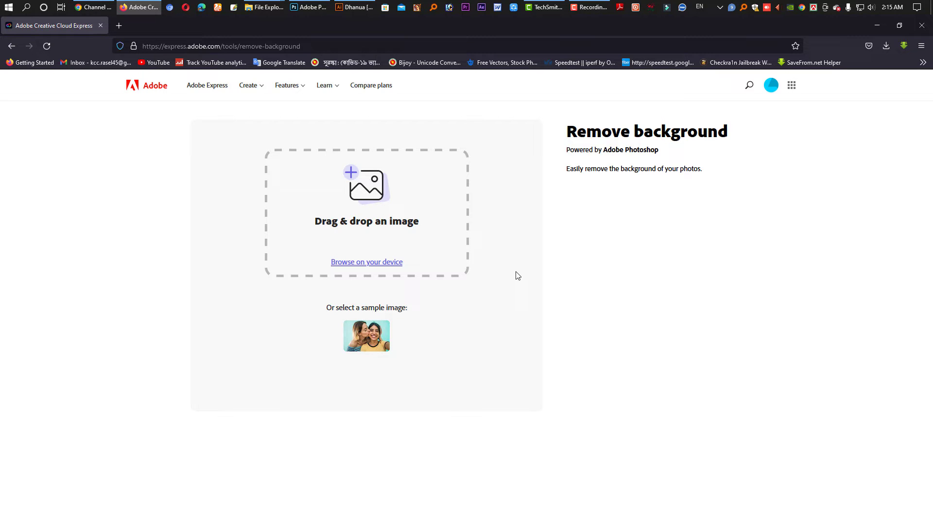
Search the web for "bgremove" and open the image upload page of the remove.bg site.
{"action": "left_click", "coordinate": [286, 44]}
{"action": "type", "text": "bgremove"}
{"action": "key", "text": "Return"}
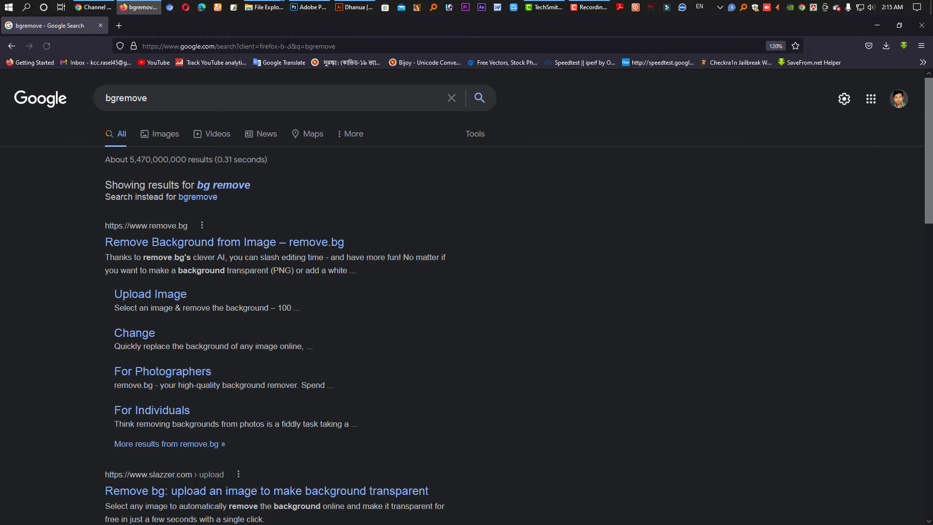
{"action": "left_click", "coordinate": [192, 251]}
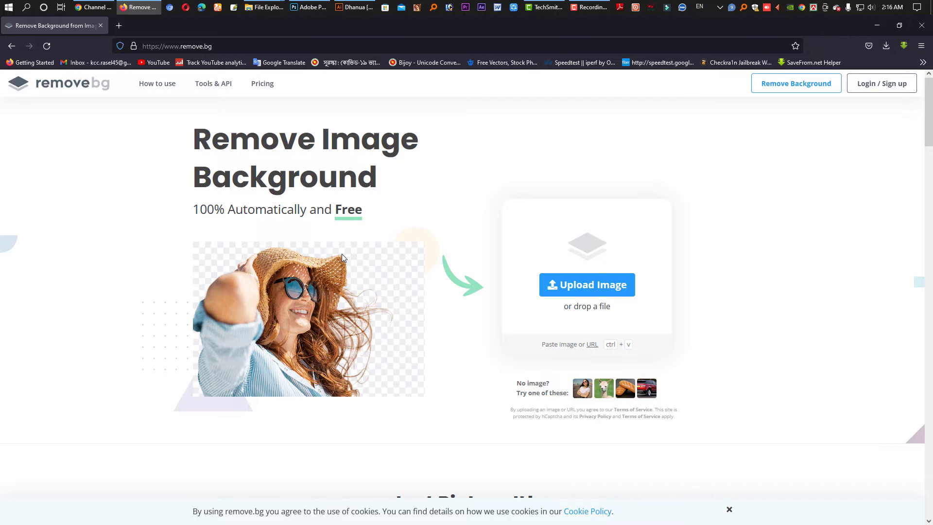
{"action": "left_click", "coordinate": [590, 286]}
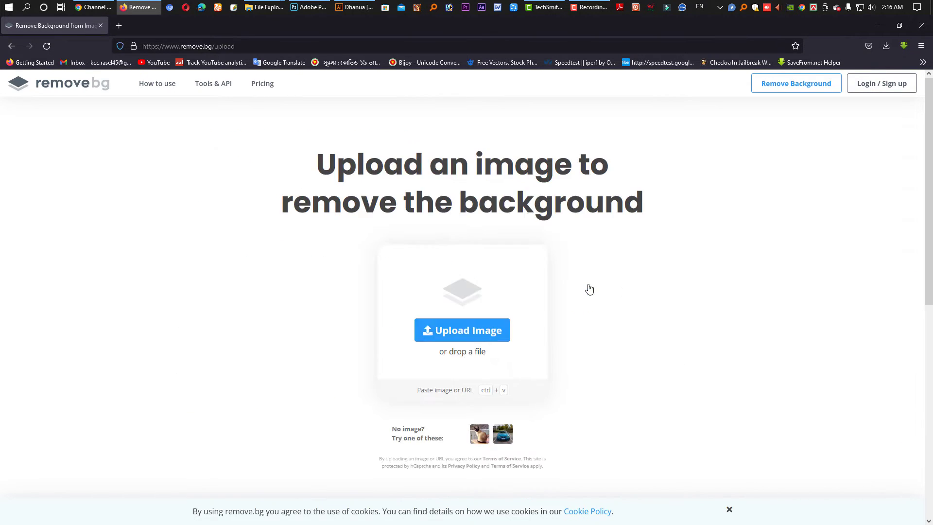
{"action": "key", "text": "Escape"}
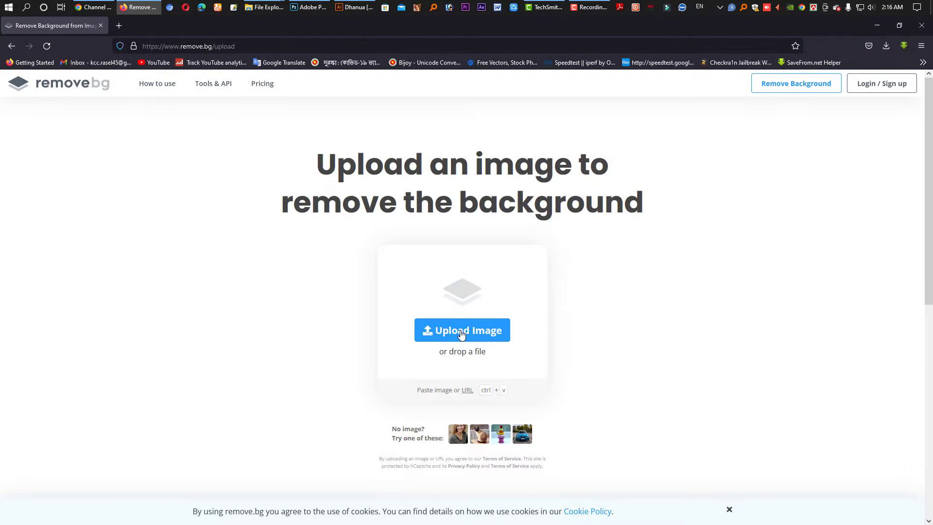
Upload FB_IMG_1635070474265.jpg to remove.bg to remove its background.
{"action": "left_click", "coordinate": [487, 338]}
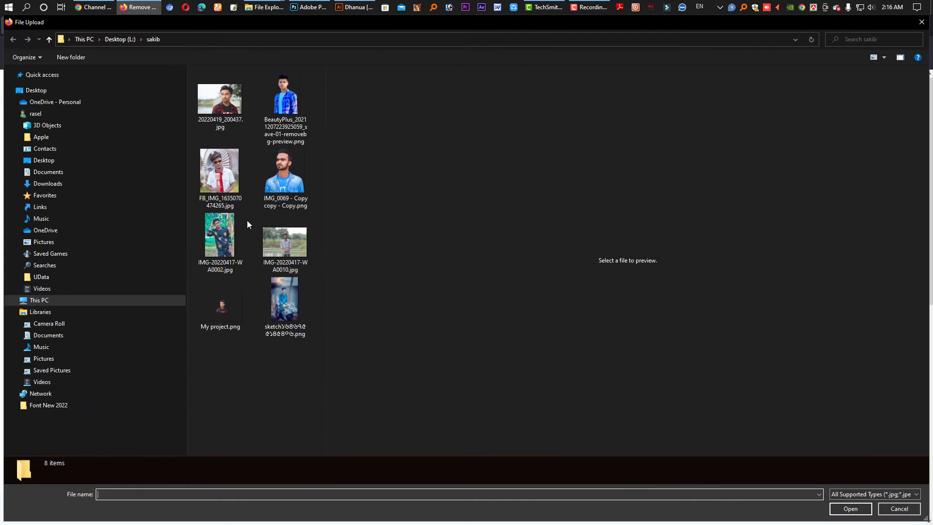
{"action": "left_click", "coordinate": [219, 235]}
{"action": "left_click", "coordinate": [223, 170]}
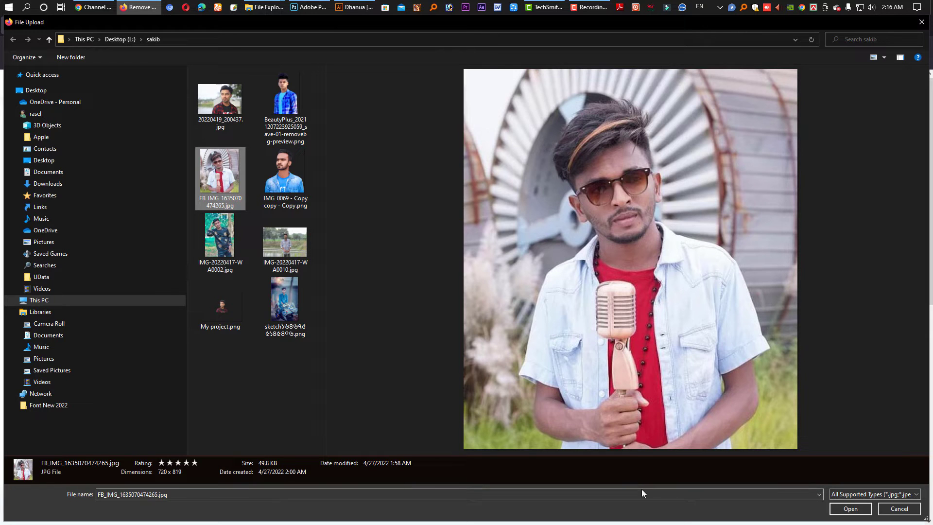
{"action": "left_click", "coordinate": [850, 508]}
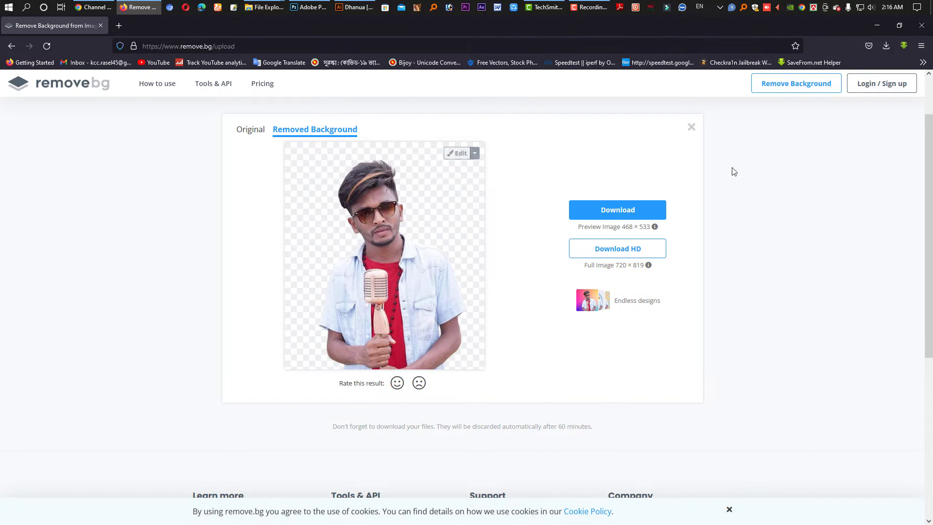
View the full-image HD download offer, close it, and download the 468 × 533 preview of the cutout.
{"action": "left_click", "coordinate": [621, 250]}
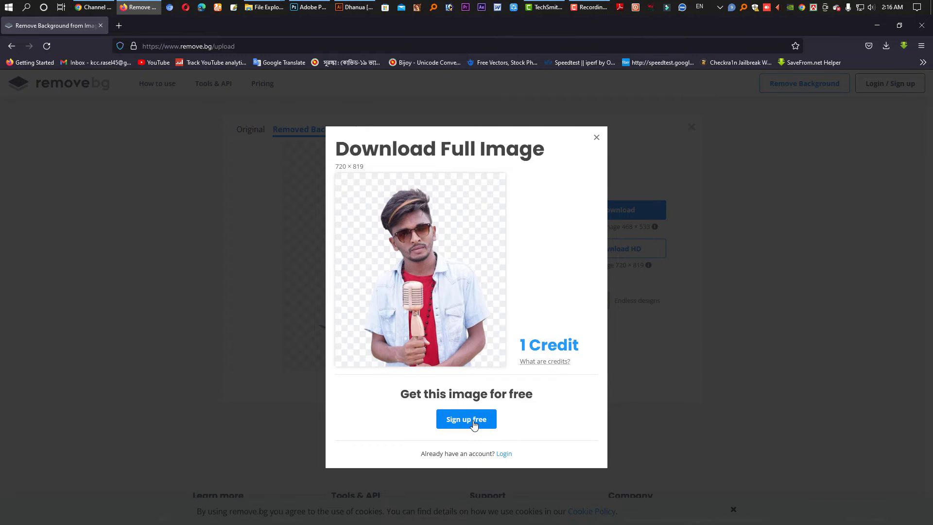
{"action": "mouse_move", "coordinate": [545, 361]}
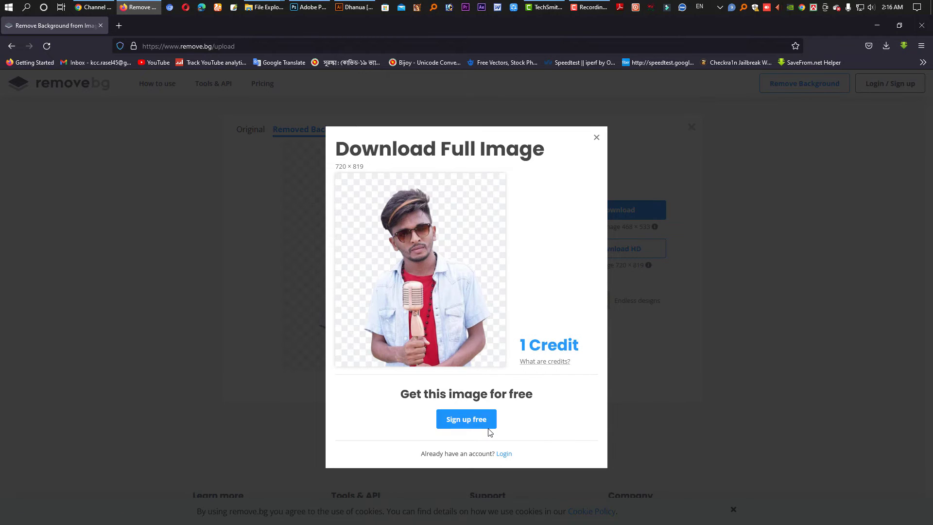
{"action": "left_click", "coordinate": [596, 139]}
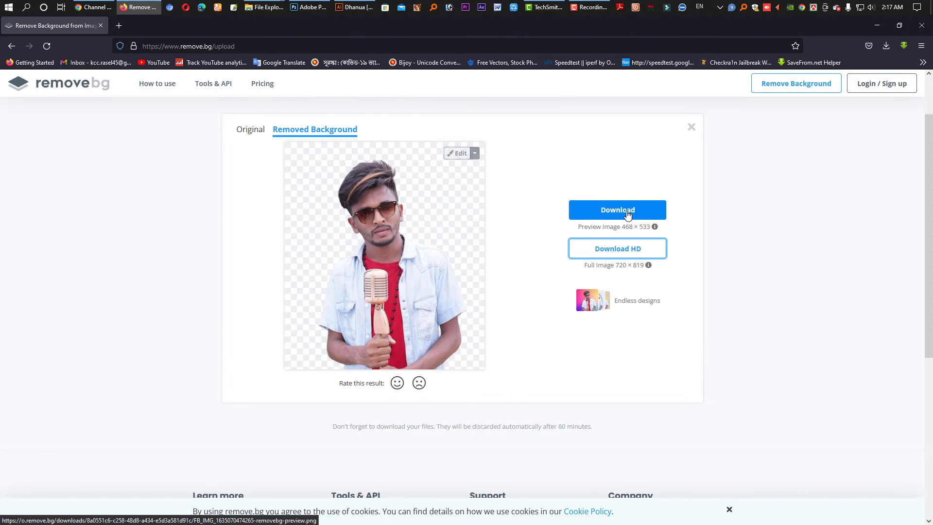
{"action": "left_click", "coordinate": [627, 215]}
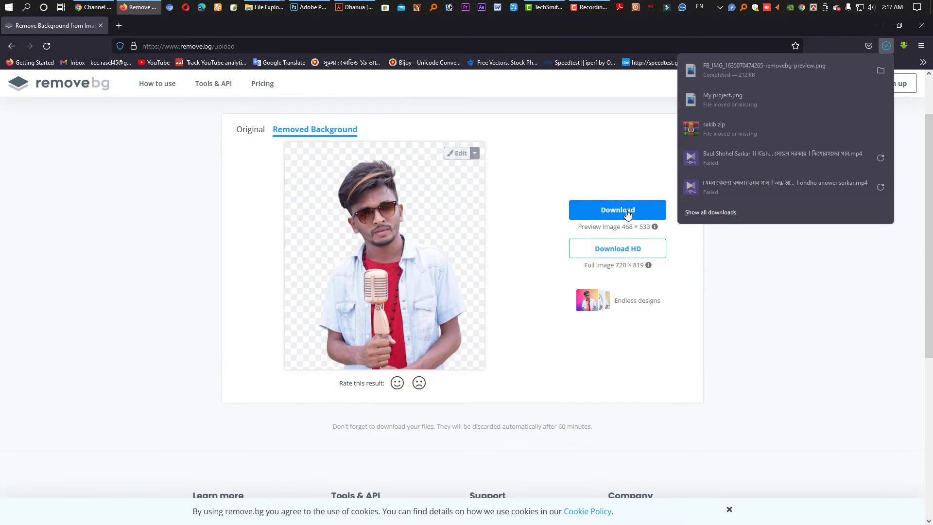
{"action": "left_click", "coordinate": [880, 71]}
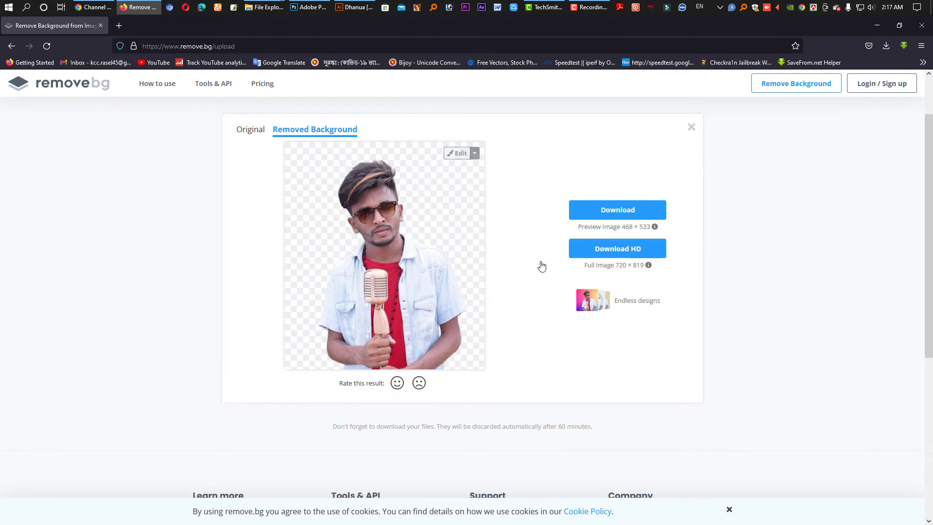
Edit the cutout on remove.bg, giving it the green, purple and yellow photo background with the strongest blur.
{"action": "left_click", "coordinate": [458, 154]}
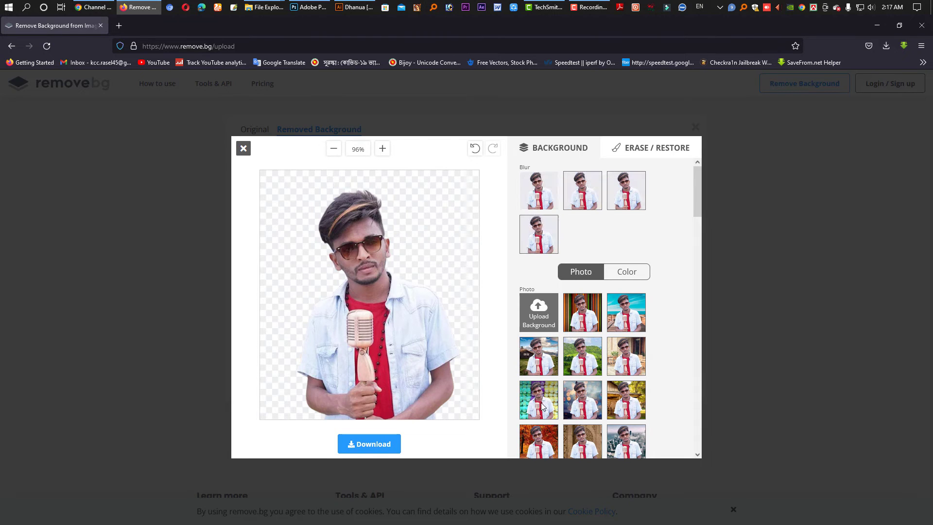
{"action": "left_click", "coordinate": [546, 238]}
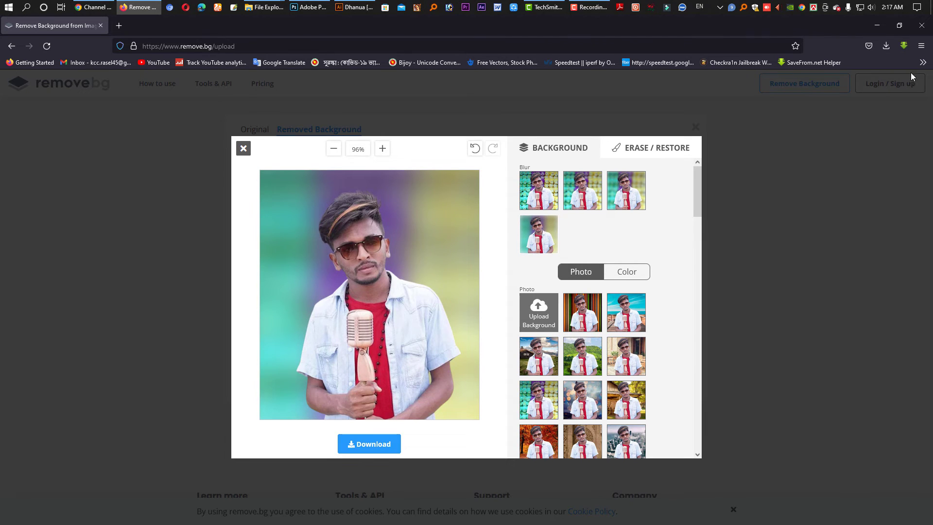
{"action": "left_click", "coordinate": [888, 48]}
{"action": "left_click", "coordinate": [884, 69]}
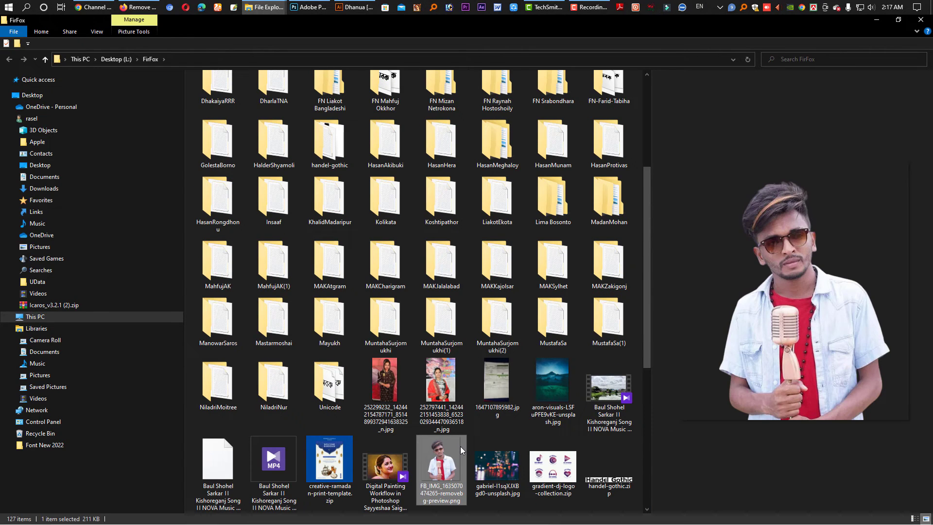
{"action": "key", "text": "ctrl+x"}
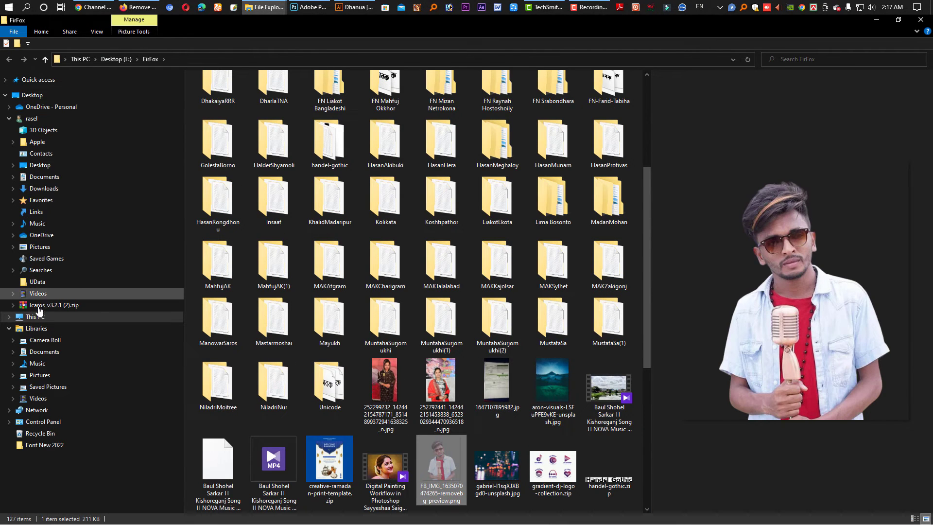
{"action": "left_click", "coordinate": [45, 59]}
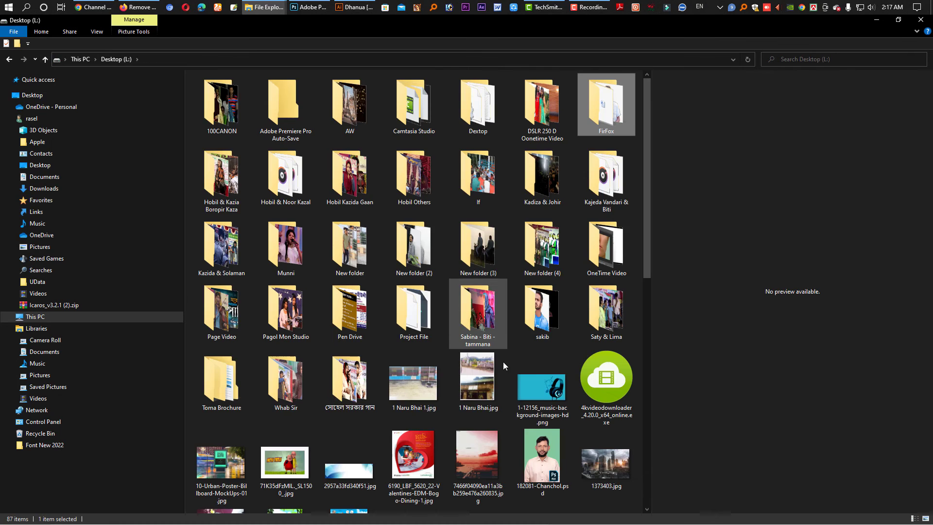
{"action": "double_click", "coordinate": [552, 308]}
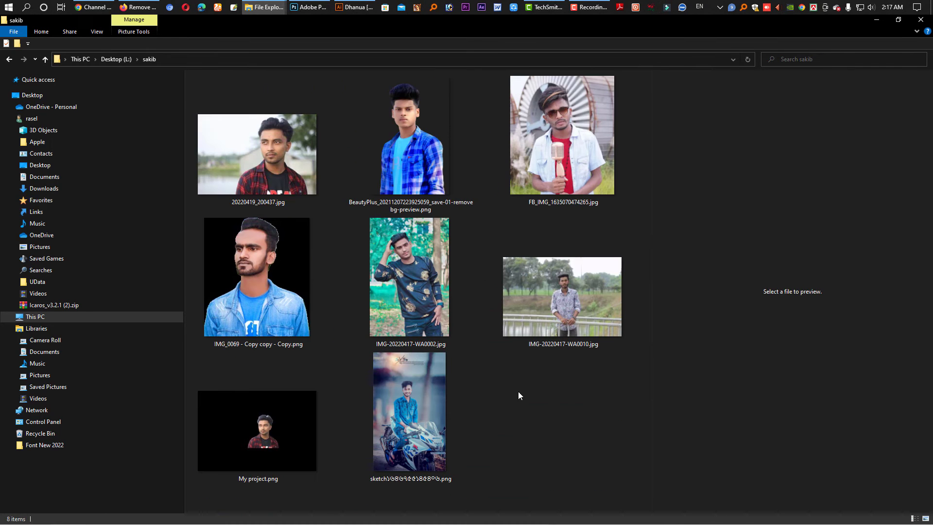
{"action": "key", "text": "ctrl+v"}
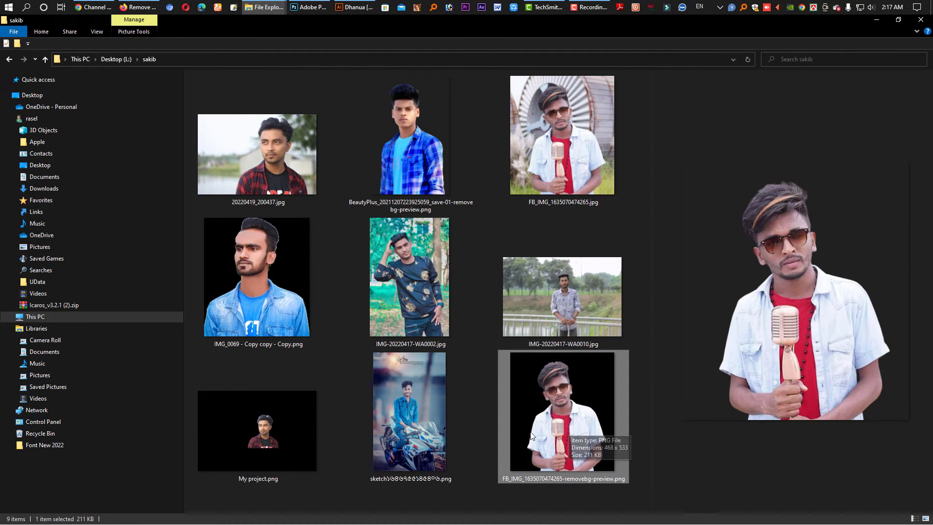
{"action": "left_click", "coordinate": [284, 436], "text": "ctrl"}
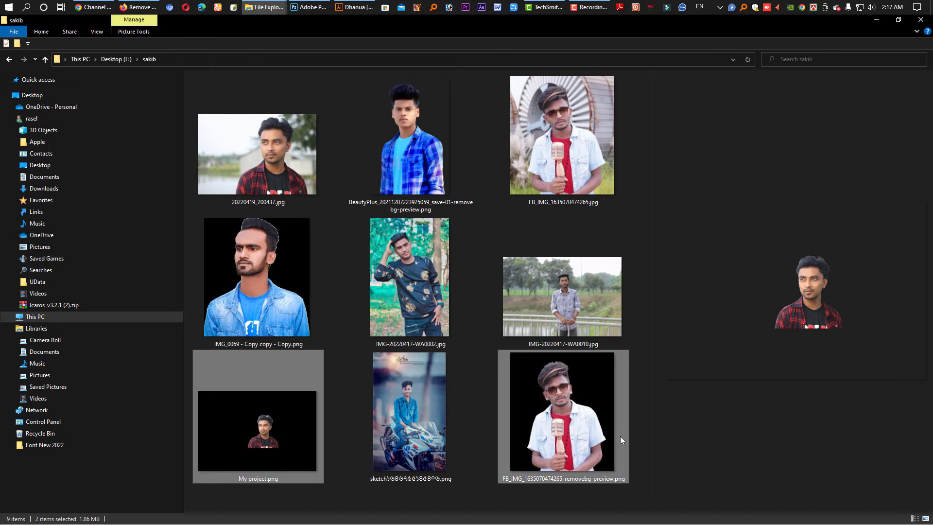
{"action": "left_click_drag", "start_coordinate": [563, 427], "coordinate": [412, 154]}
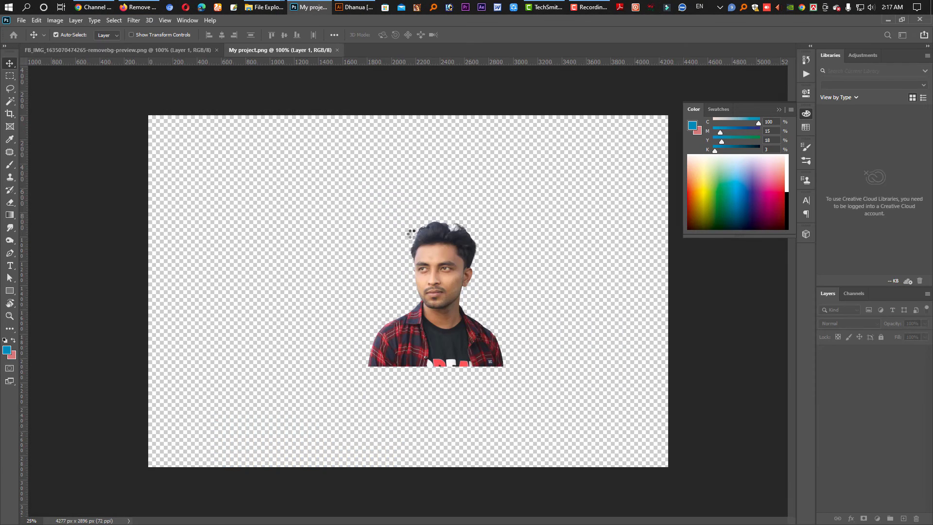
Compare the facial detail and sharpness of My project.png and the removebg preview image up close.
{"action": "scroll", "coordinate": [452, 289], "scroll_direction": "up", "scroll_amount": 10}
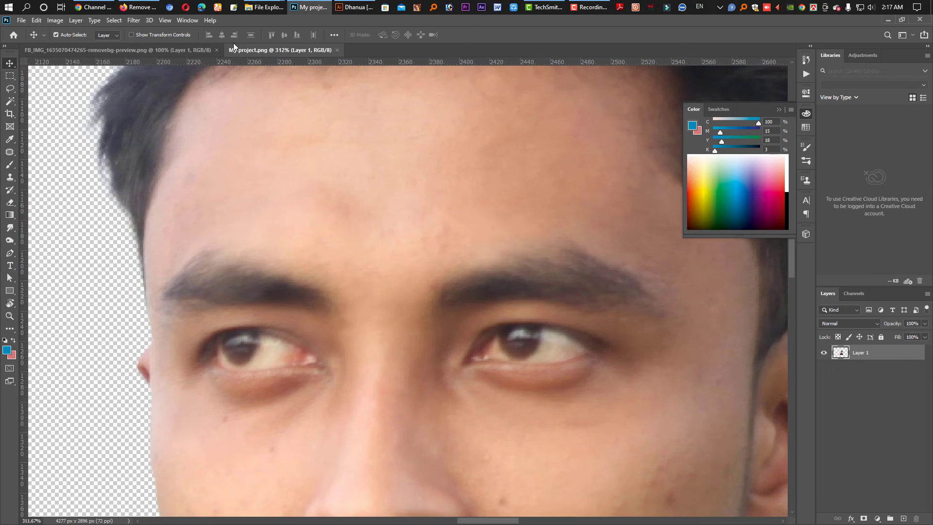
{"action": "left_click", "coordinate": [183, 51]}
{"action": "scroll", "coordinate": [538, 316], "scroll_direction": "up", "scroll_amount": 8}
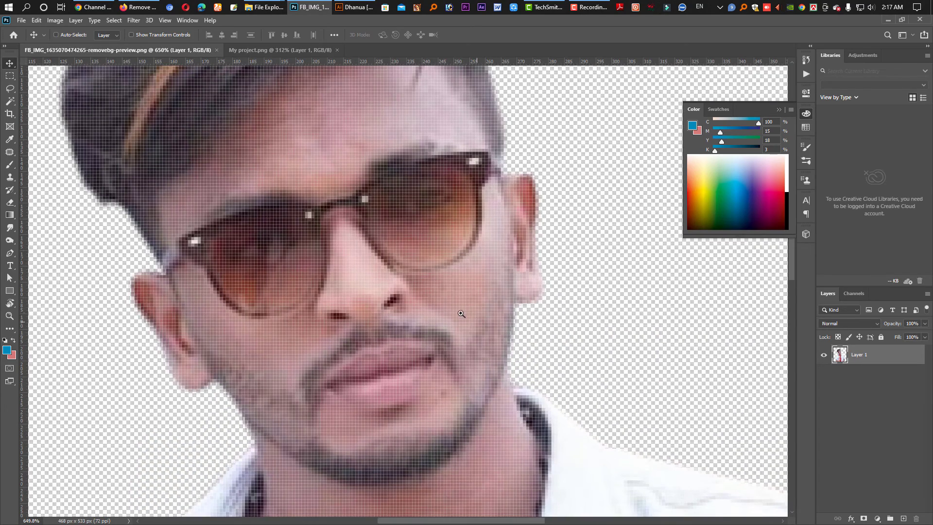
{"action": "scroll", "coordinate": [538, 316], "scroll_direction": "down", "scroll_amount": 4}
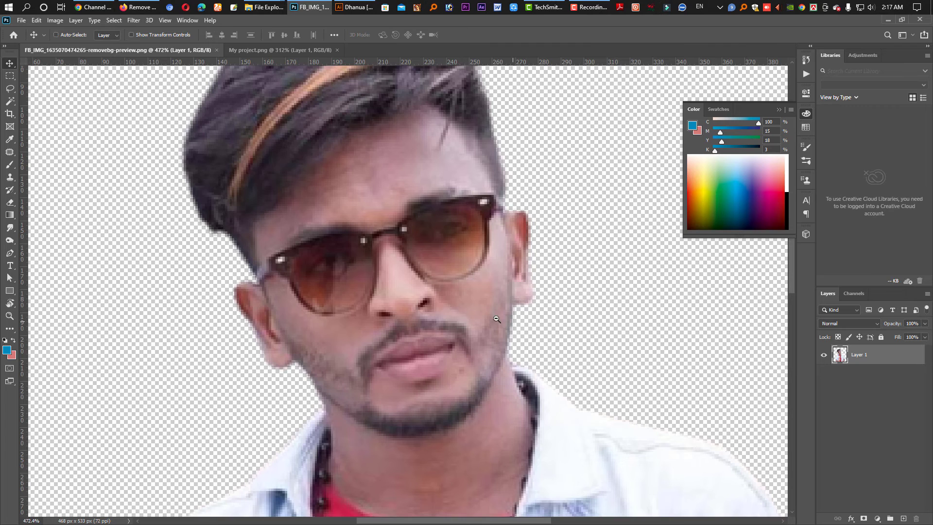
{"action": "scroll", "coordinate": [515, 337], "scroll_direction": "down", "scroll_amount": 4}
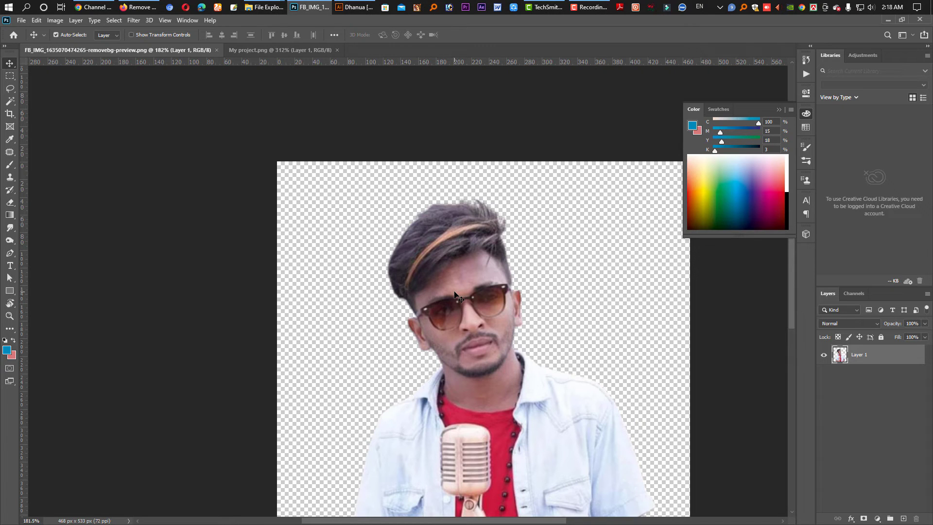
Examine the hair edges of My project.png up close and view the removebg preview cutout again.
{"action": "left_click", "coordinate": [296, 49]}
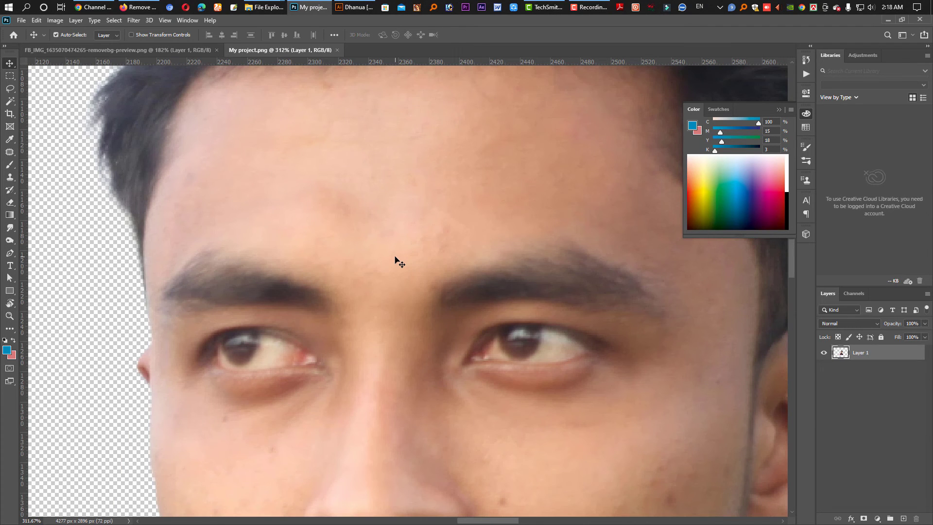
{"action": "scroll", "coordinate": [484, 294], "scroll_direction": "down", "scroll_amount": 10}
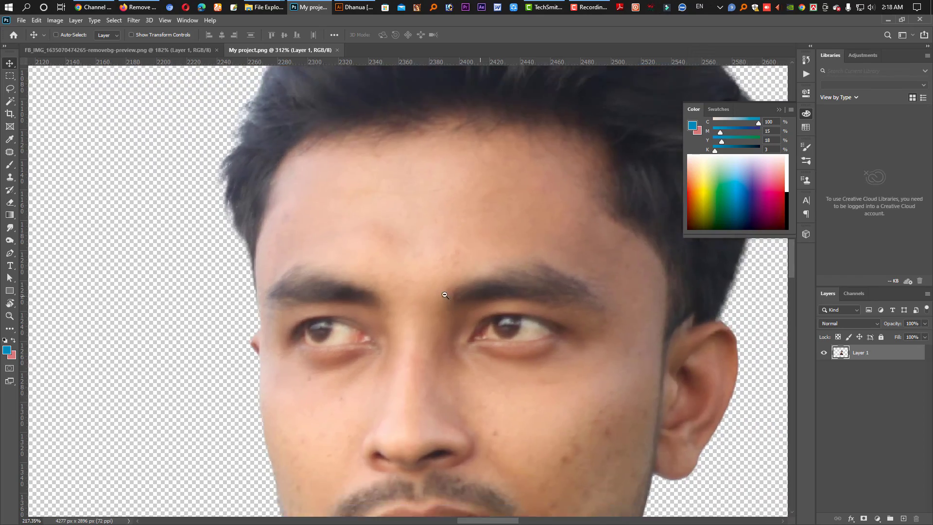
{"action": "scroll", "coordinate": [501, 140], "scroll_direction": "up", "scroll_amount": 10}
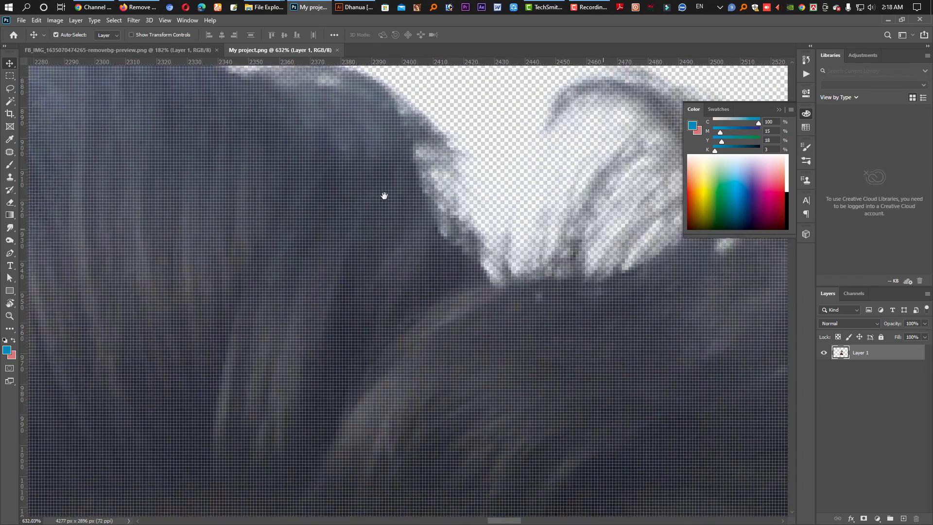
{"action": "scroll", "coordinate": [563, 233], "scroll_direction": "down", "scroll_amount": 5}
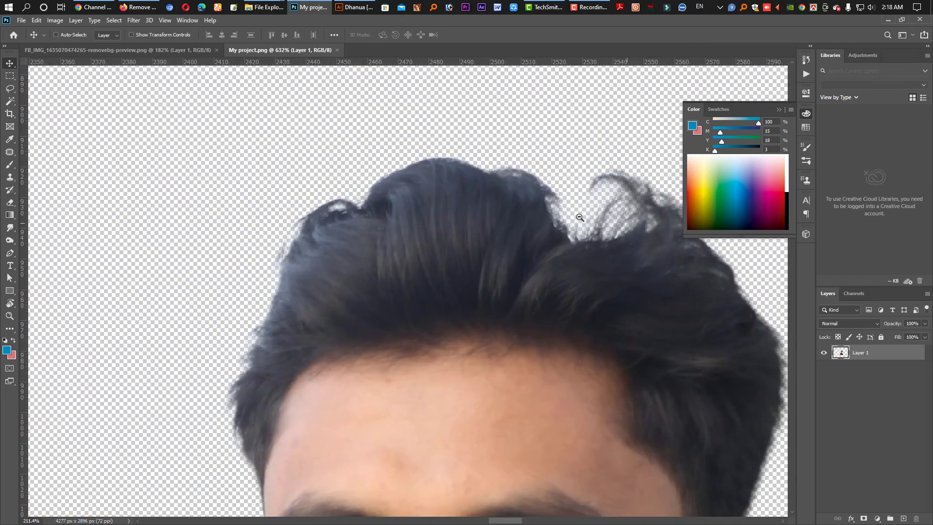
{"action": "scroll", "coordinate": [523, 267], "scroll_direction": "down", "scroll_amount": 5}
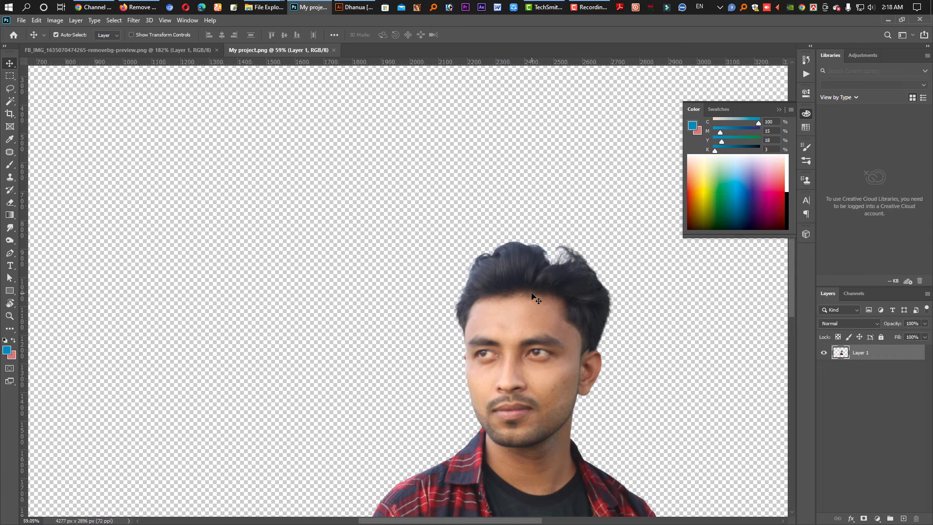
{"action": "left_click", "coordinate": [117, 50]}
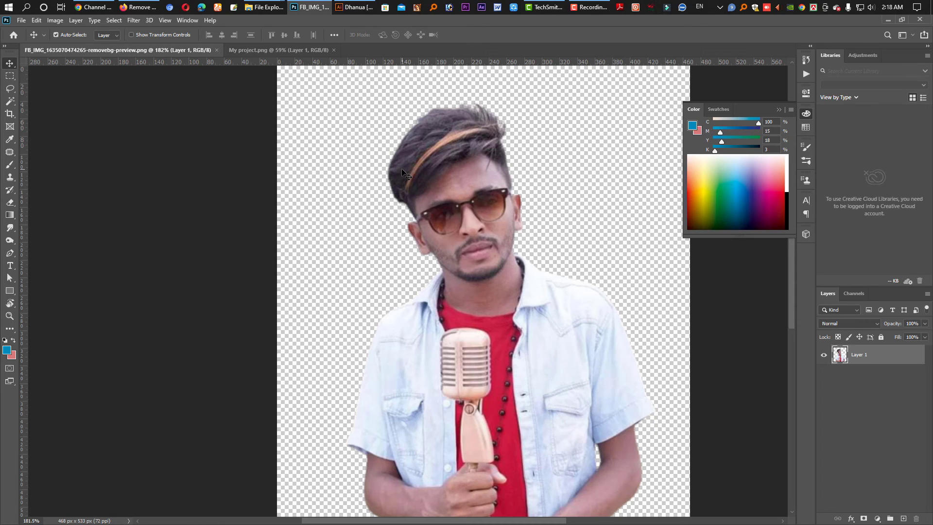
{"action": "mouse_move", "coordinate": [144, 10]}
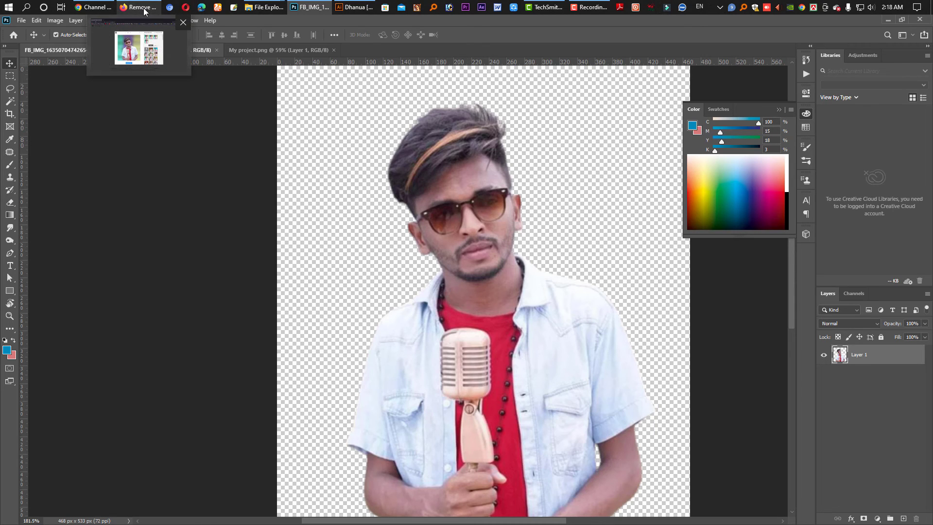
{"action": "left_click", "coordinate": [525, 232]}
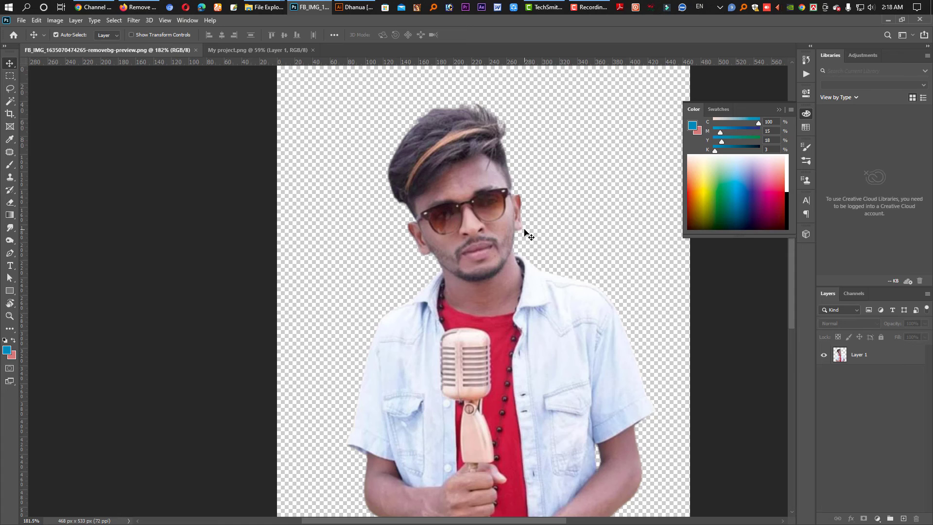